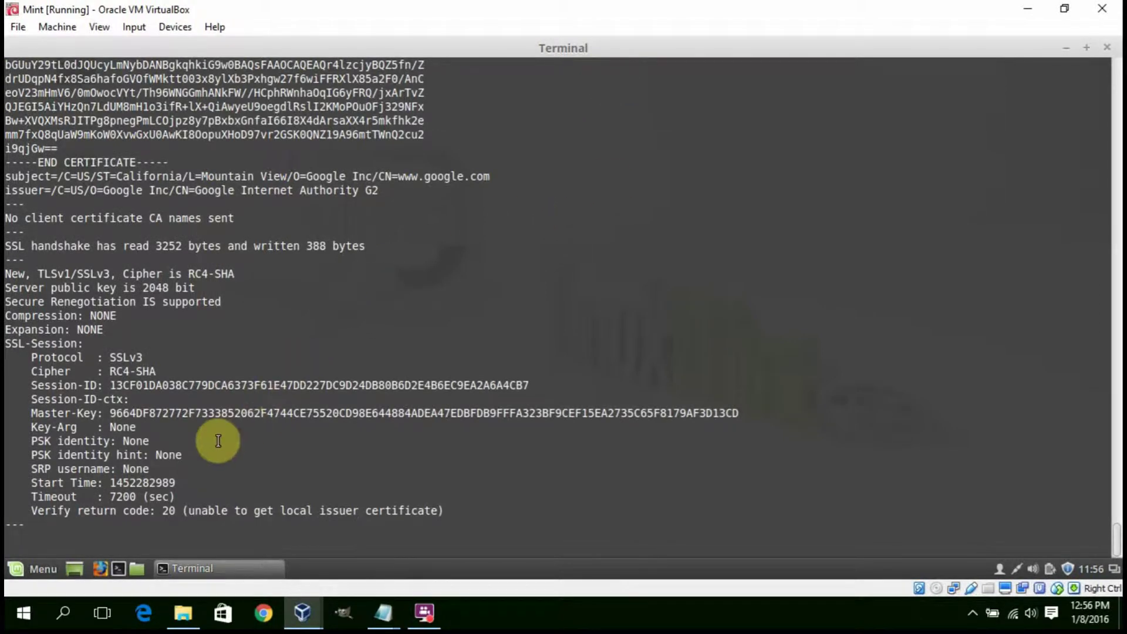
pyautogui.hotkey('ctrl', 'c')
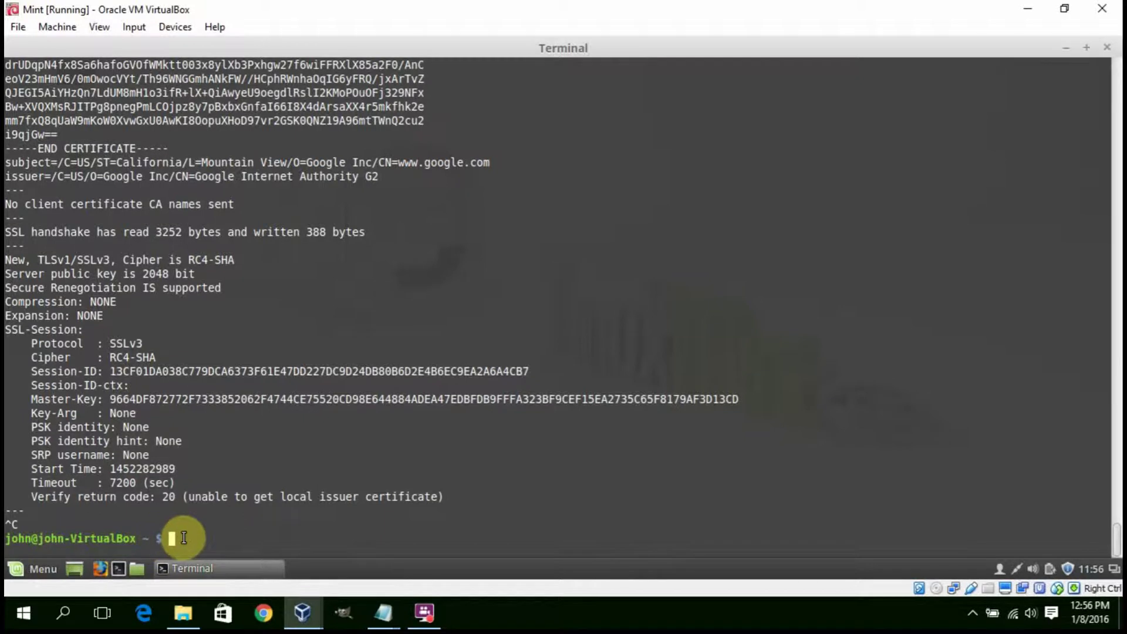
pyautogui.press('Up')
pyautogui.press('Left')
pyautogui.press('Left')
pyautogui.press('Left')
pyautogui.press('BackSpace')
pyautogui.press('BackSpace')
pyautogui.press('BackSpace')
pyautogui.write('tls1')
pyautogui.press('End')
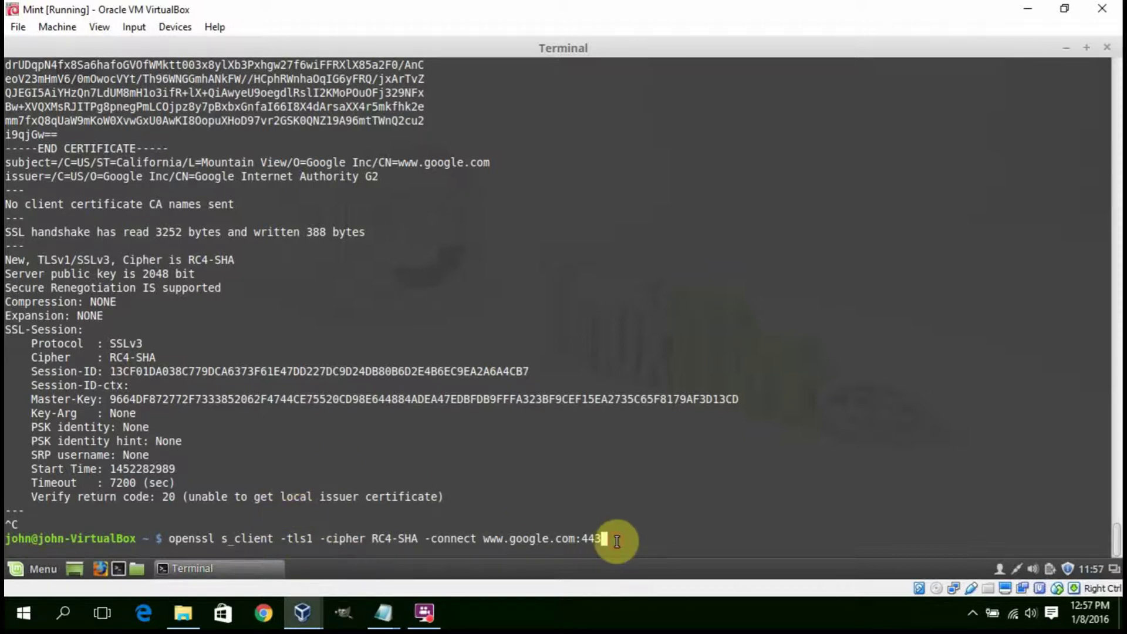
pyautogui.press('Return')
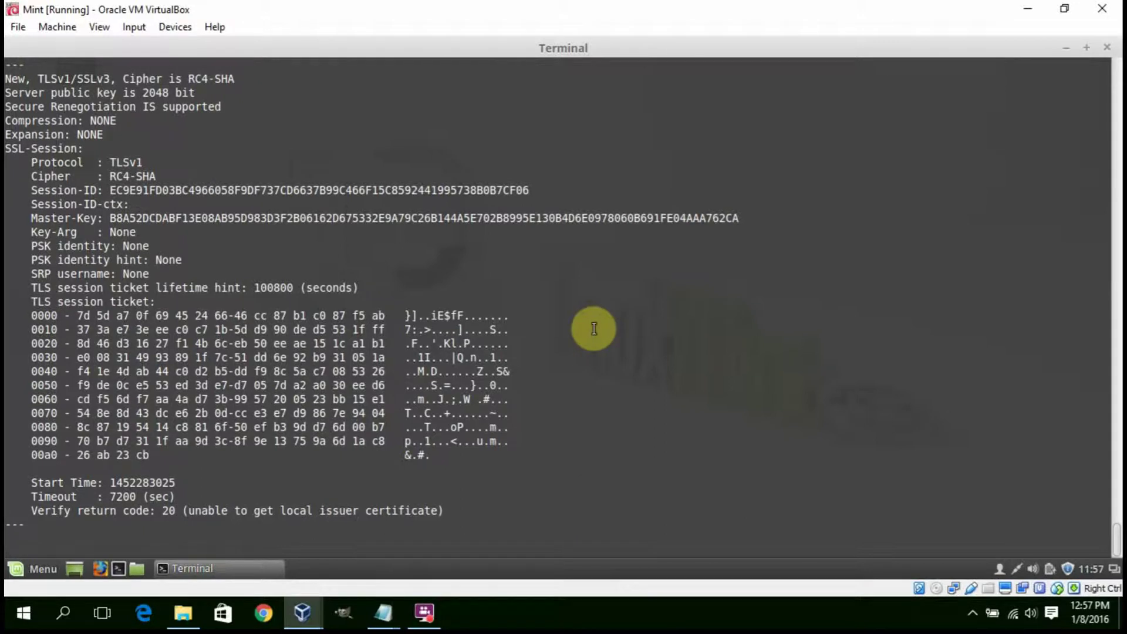
pyautogui.hotkey('ctrl', 'c')
pyautogui.press('Up')
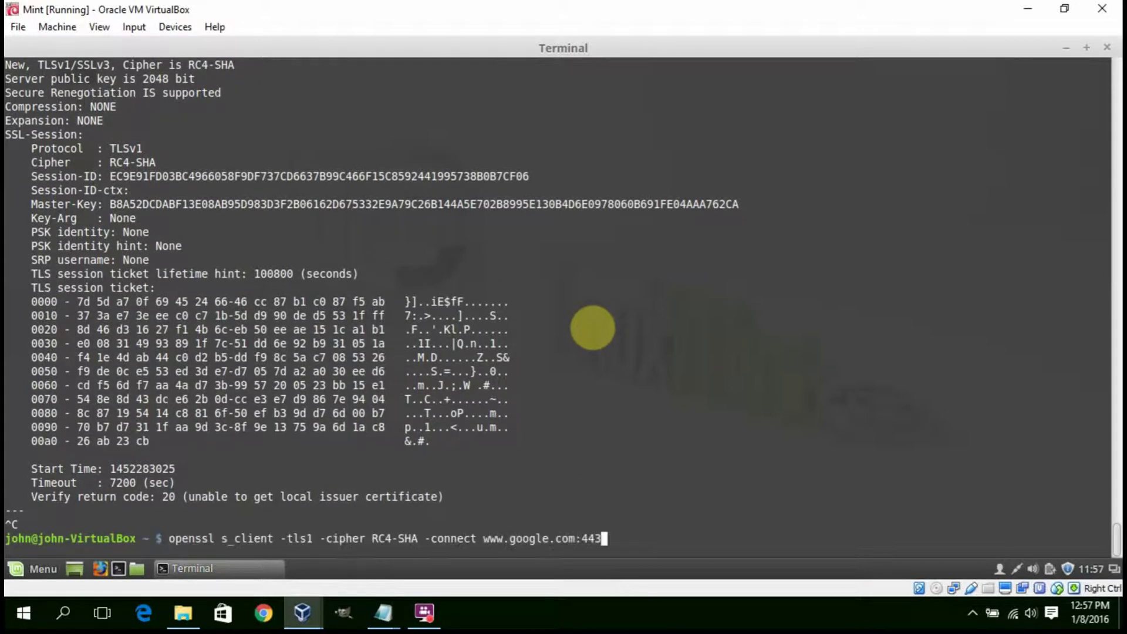
pyautogui.press('Up')
pyautogui.press('Up')
pyautogui.press('Down')
pyautogui.press('Down')
pyautogui.press('Up')
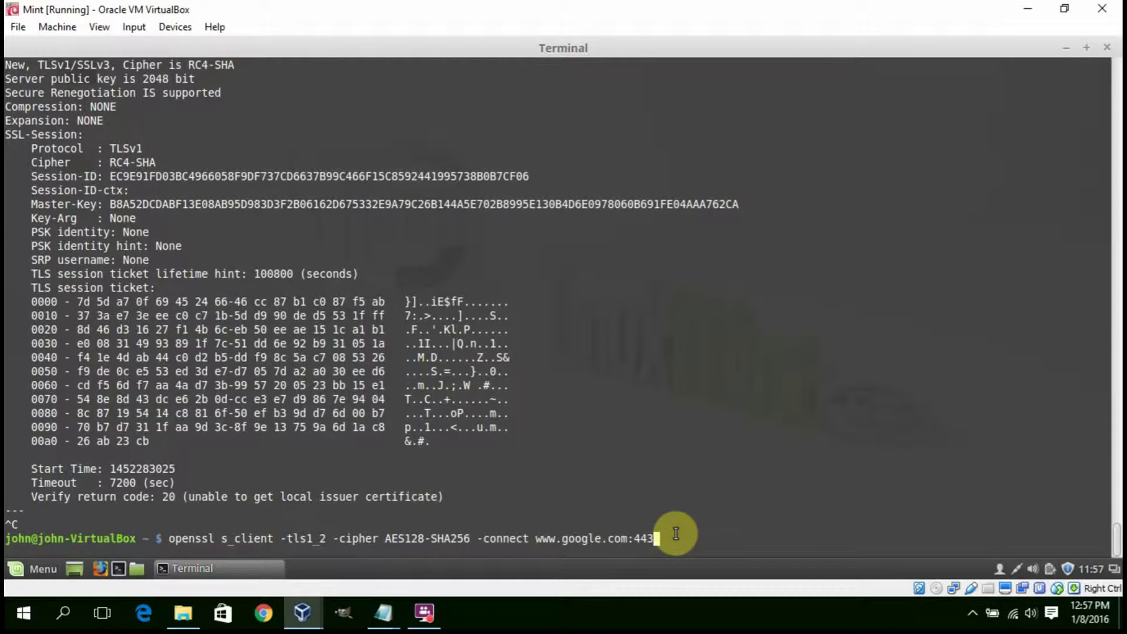
pyautogui.press('Return')
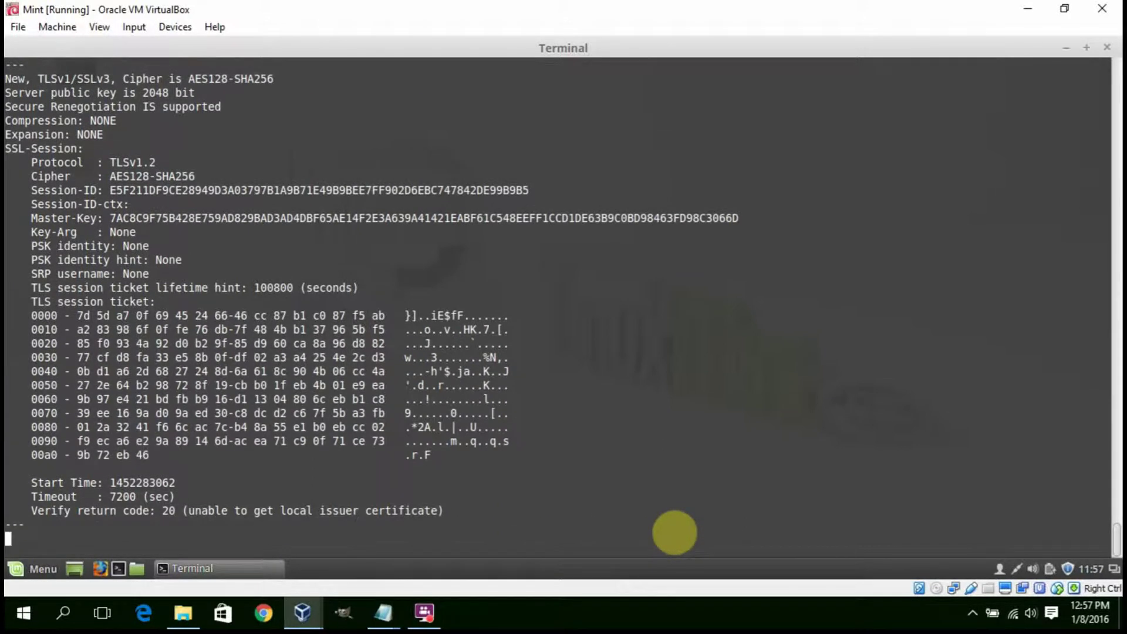
# Step: Stop the TLSv1.2 AES128-SHA256 session and recall earlier openssl commands
pyautogui.hotkey('ctrl', 'c')
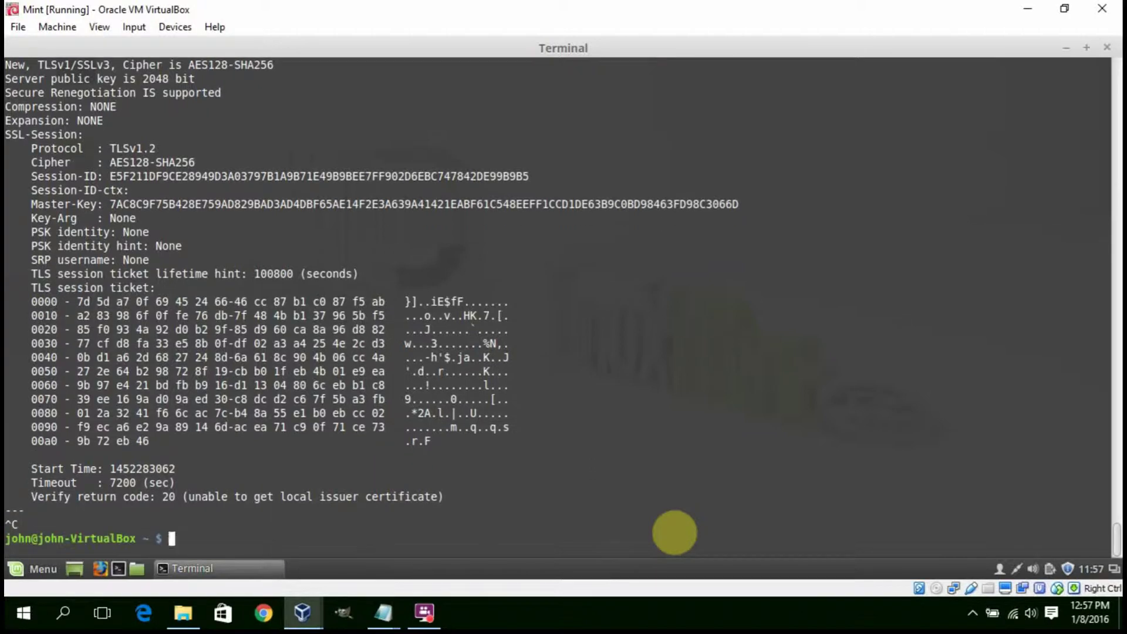
pyautogui.press('Up')
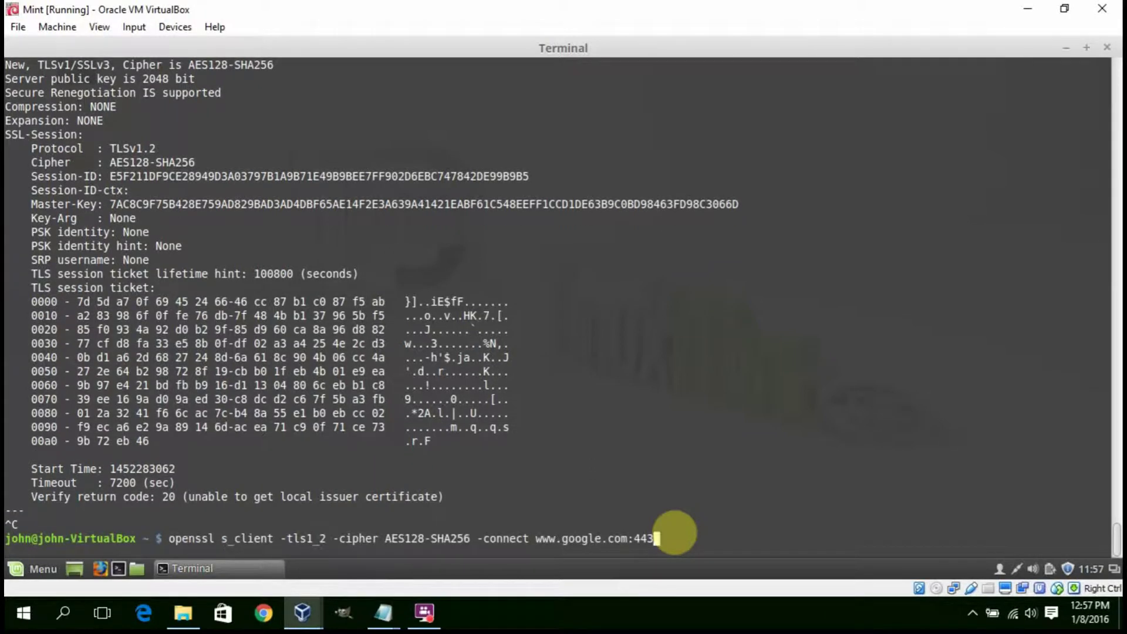
pyautogui.press('Up')
pyautogui.press('Up')
pyautogui.press('Up')
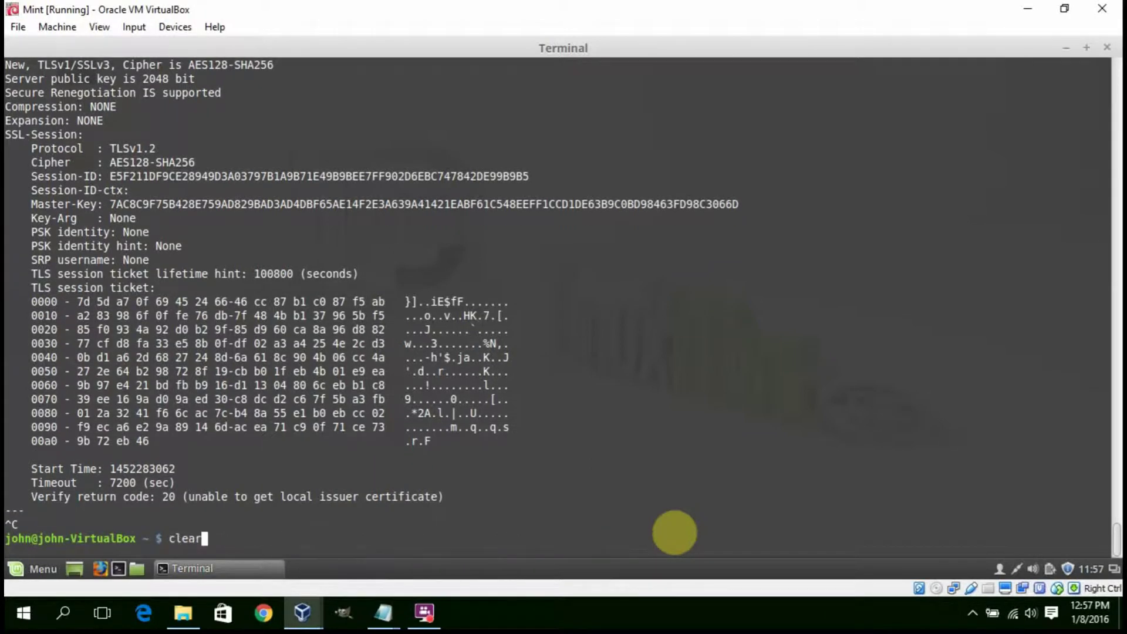
# Step: Run the TLSv1.2 handshake with cipher AES256-GCM-SHA384, then stop it
pyautogui.press('Down')
pyautogui.press('Down')
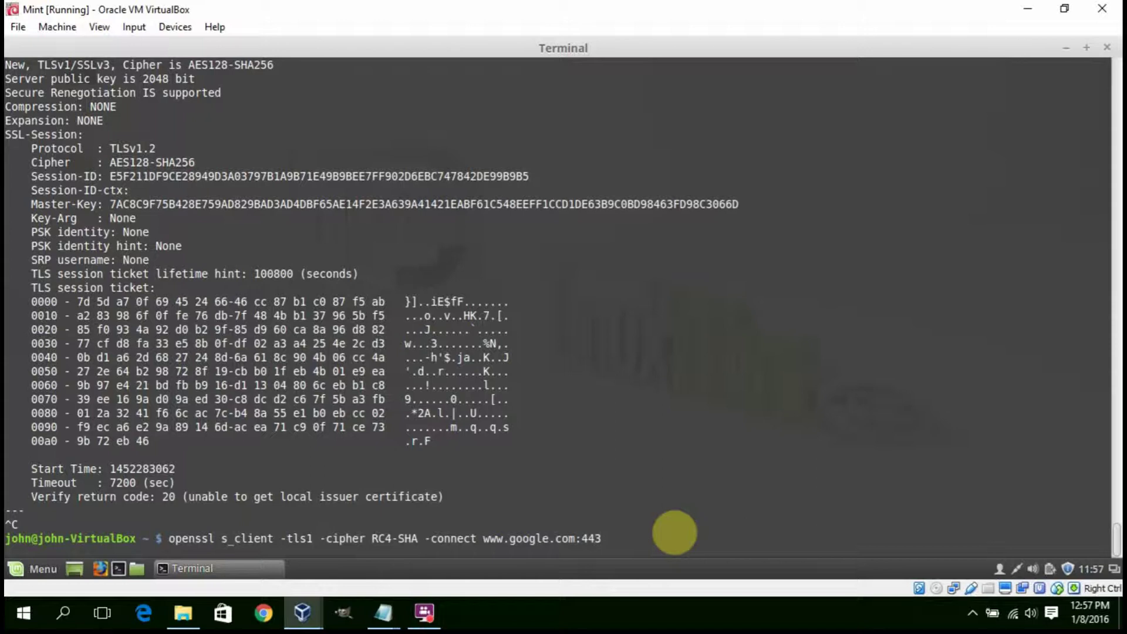
pyautogui.press('Down')
pyautogui.press('Down')
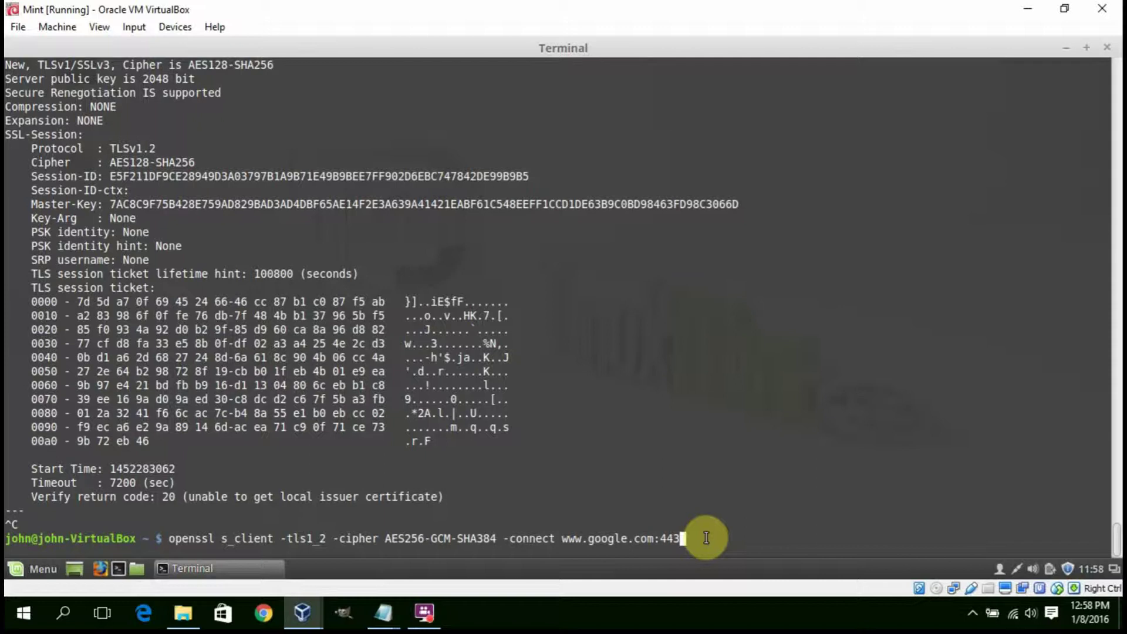
pyautogui.press('Return')
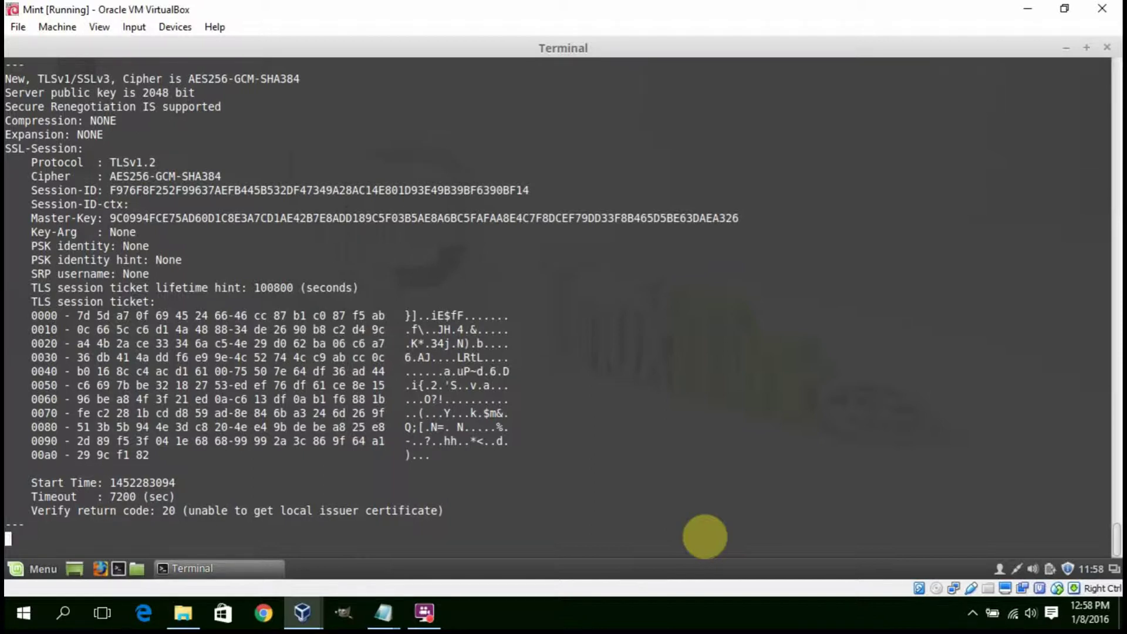
pyautogui.hotkey('ctrl', 'c')
pyautogui.press('Up')
pyautogui.press('Up')
pyautogui.press('Up')
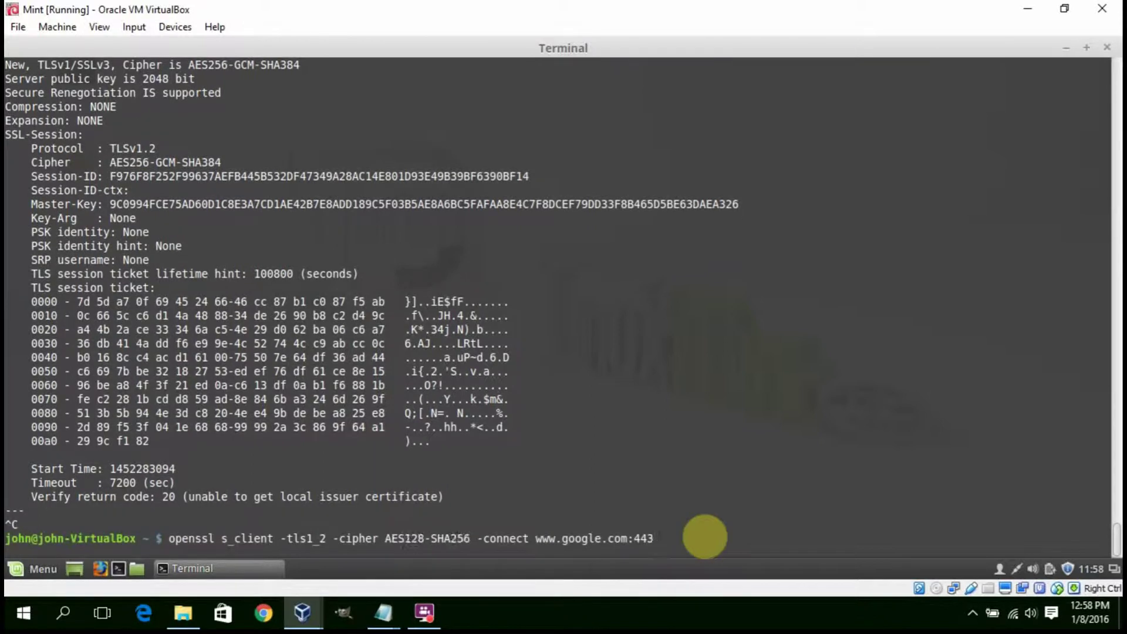
pyautogui.press('Up')
pyautogui.press('Up')
pyautogui.press('Up')
pyautogui.press('Up')
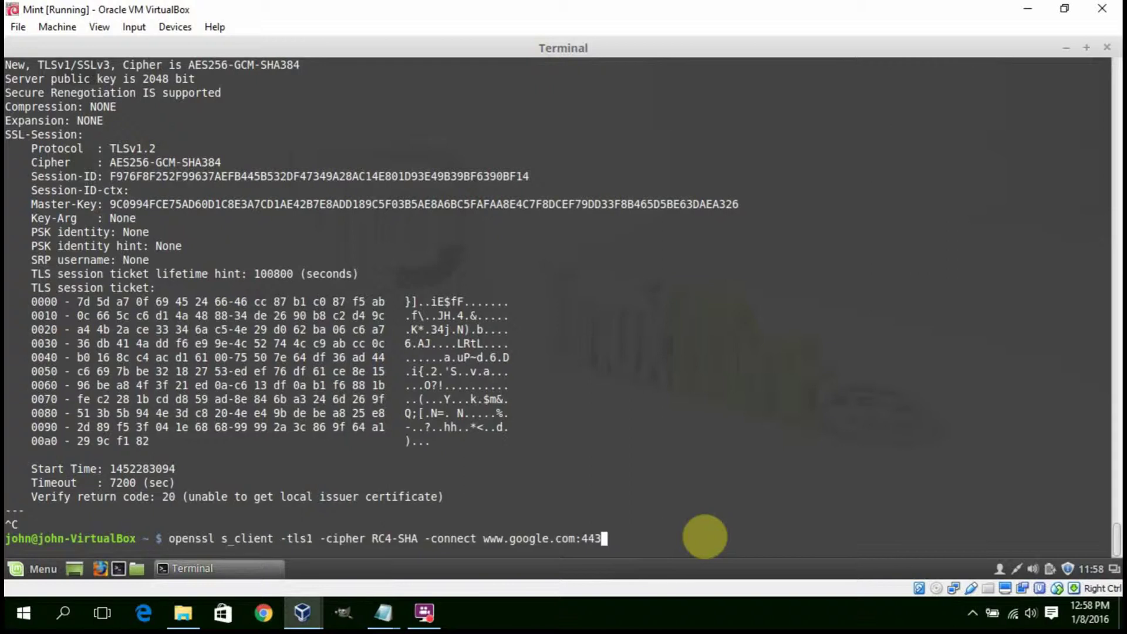
pyautogui.press('Up')
pyautogui.press('Up')
pyautogui.press('Up')
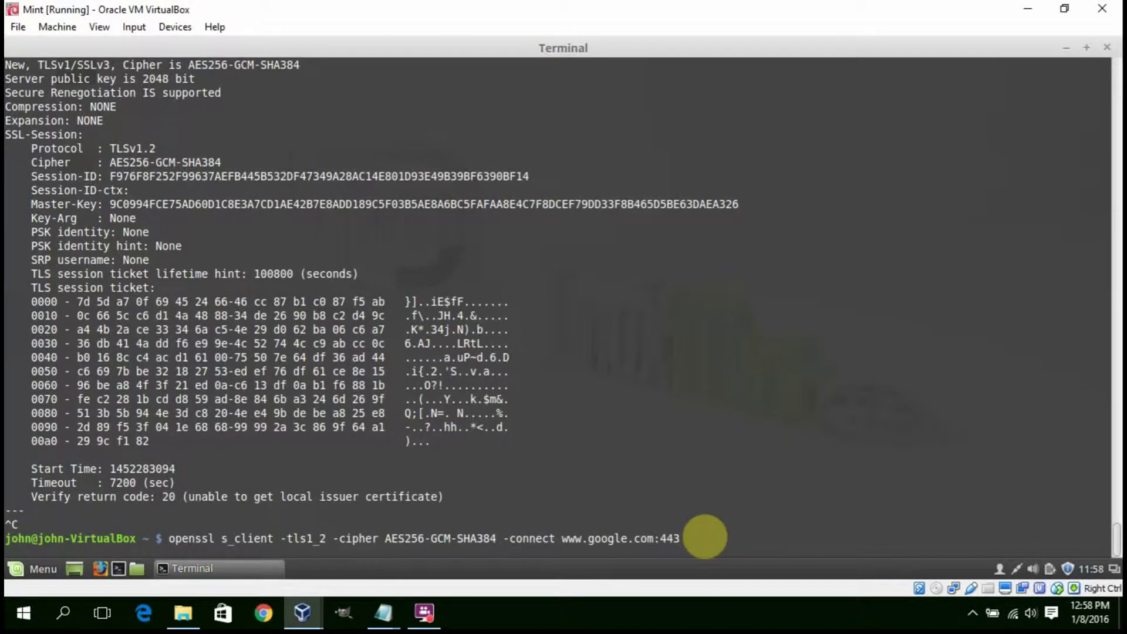
pyautogui.press('Up')
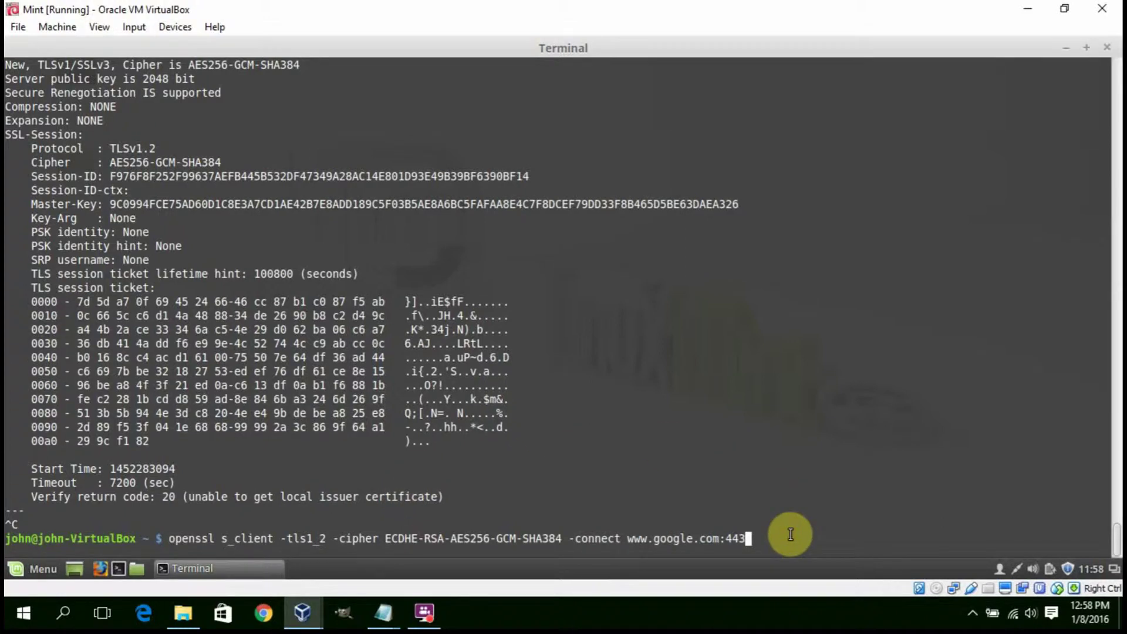
pyautogui.press('Return')
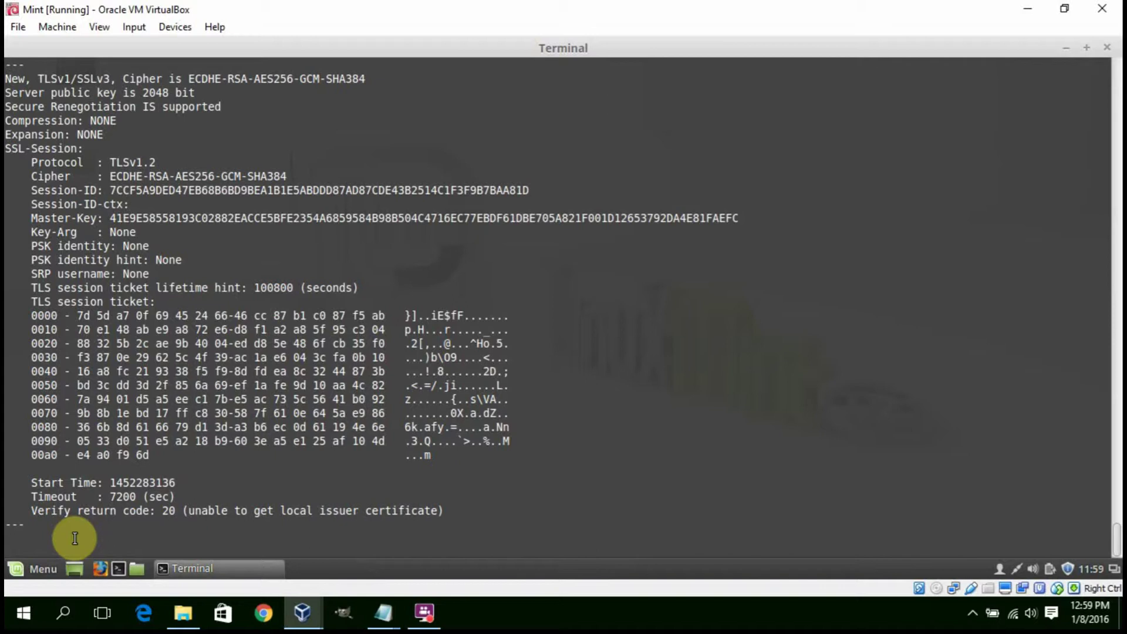
pyautogui.hotkey('ctrl', 'c')
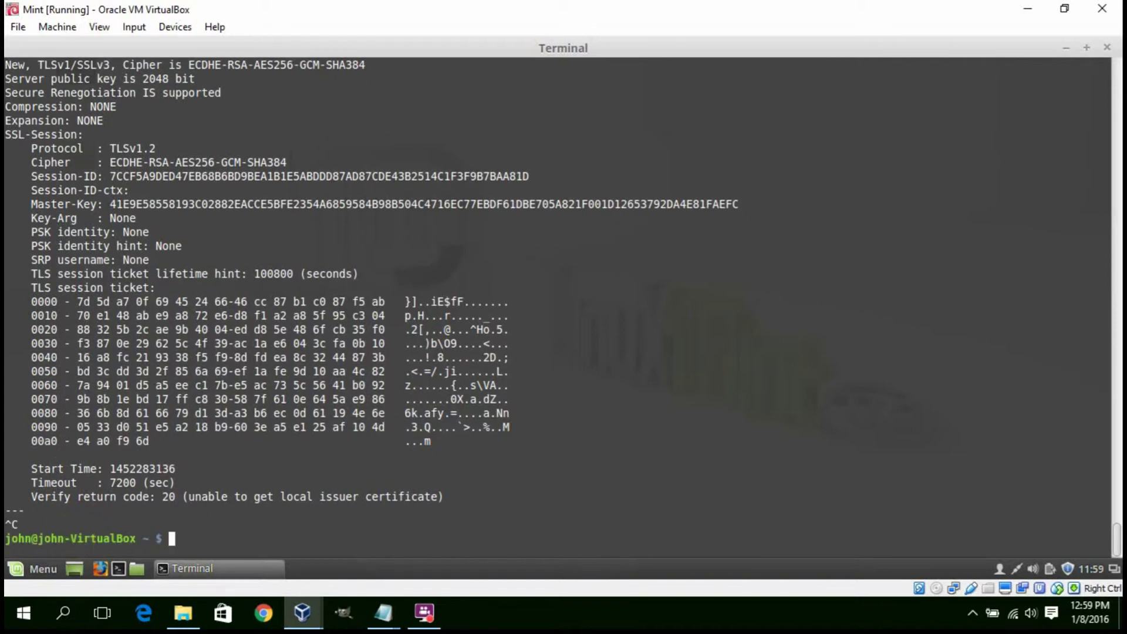